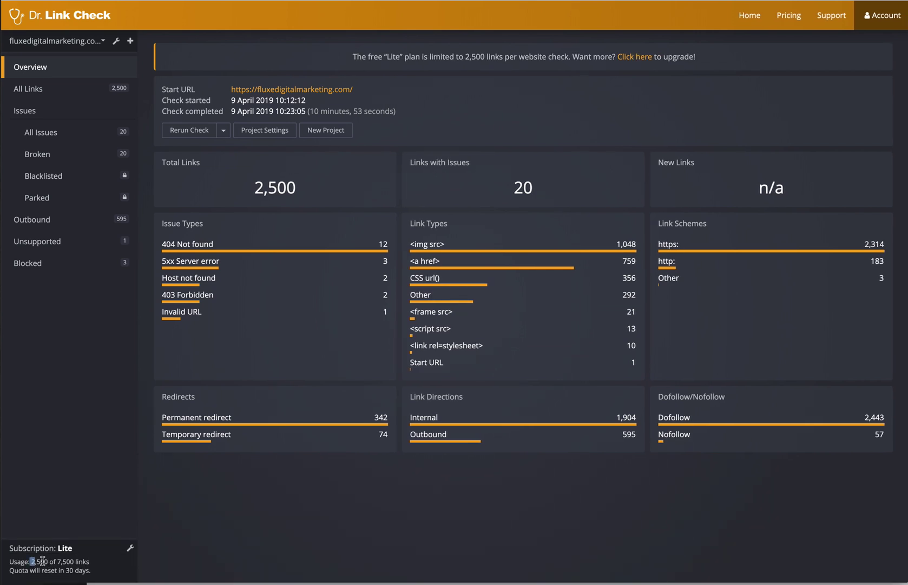
# Trace the broken /services link from the Broken list through Details to its FAQ source page.
pyautogui.moveTo(31, 561); pyautogui.dragTo(91, 567)
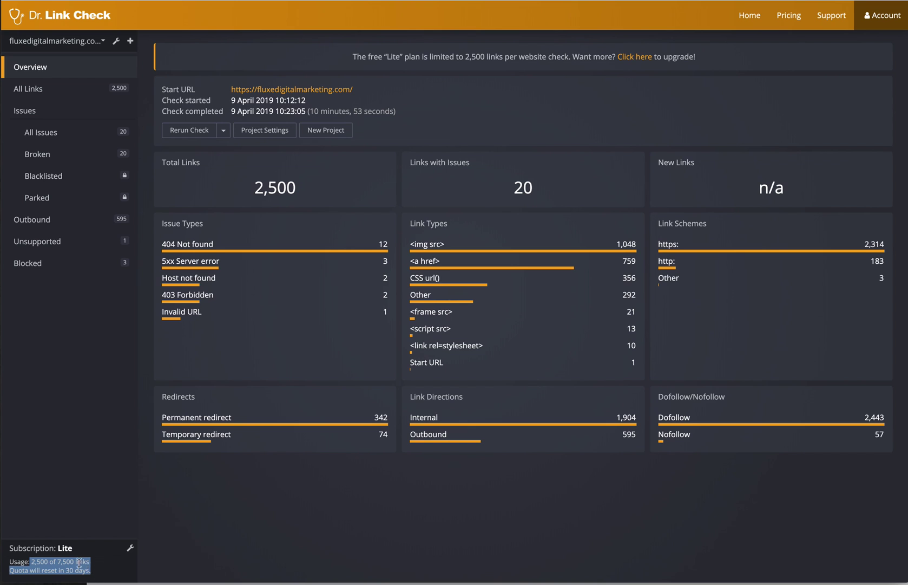
pyautogui.click(78, 562)
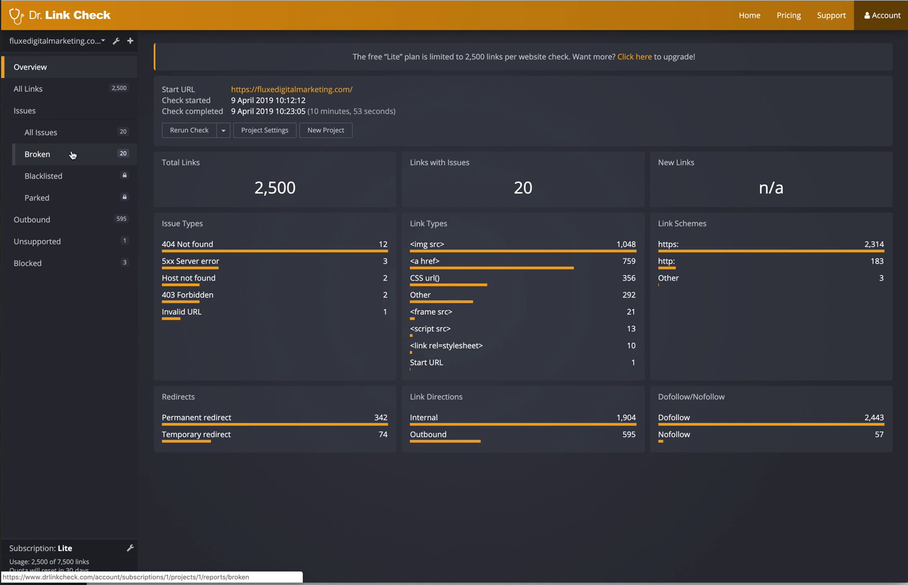
pyautogui.click(71, 161)
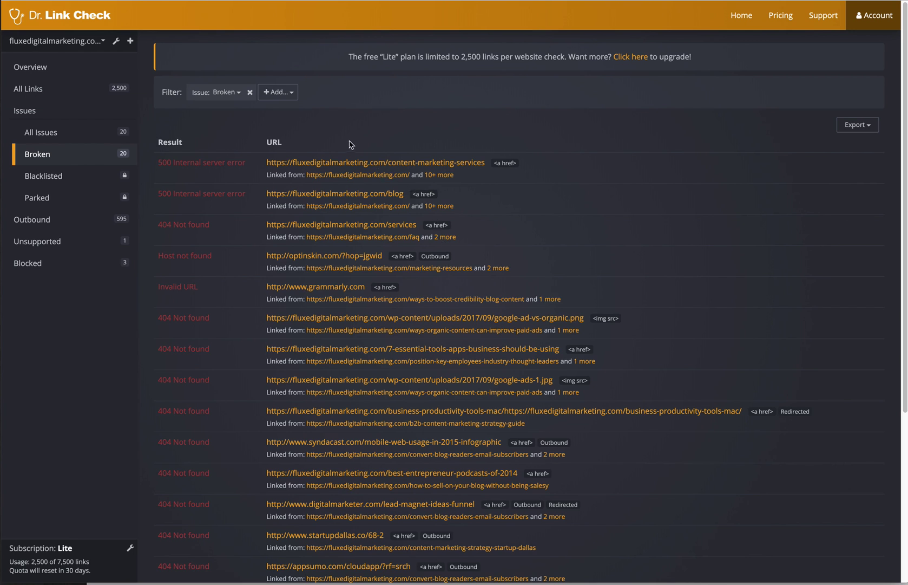
pyautogui.moveTo(348, 231)
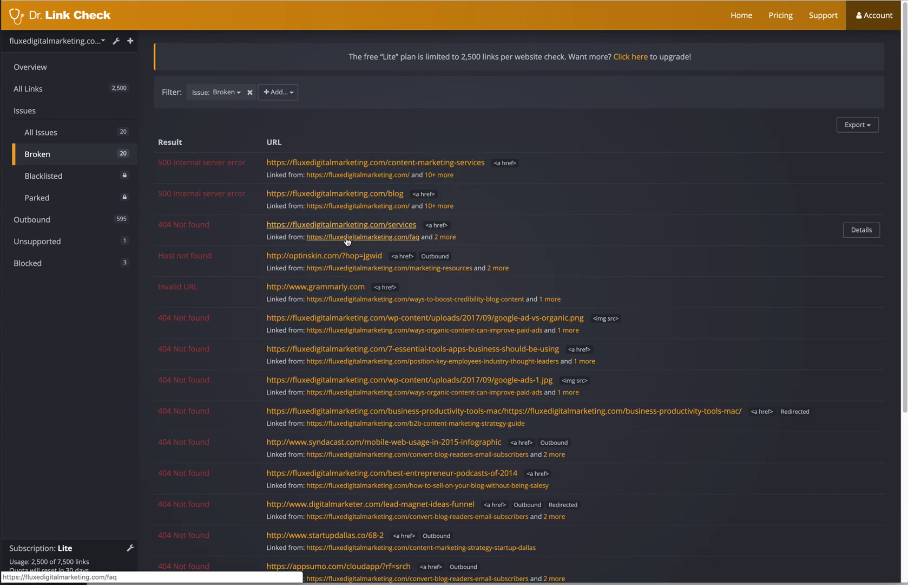
pyautogui.click(445, 238)
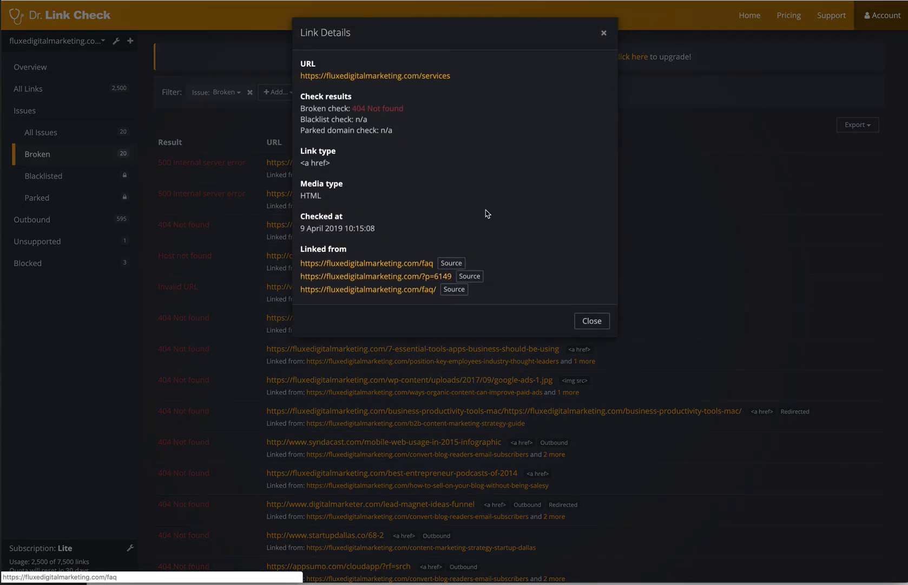
pyautogui.click(654, 173)
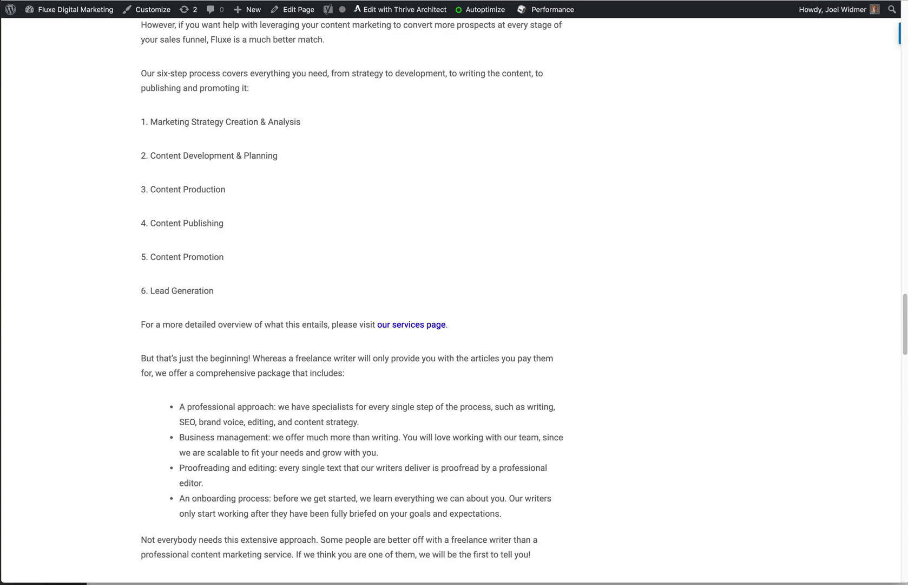
pyautogui.scroll(2, 220, 276)
pyautogui.scroll(-3, 220, 276)
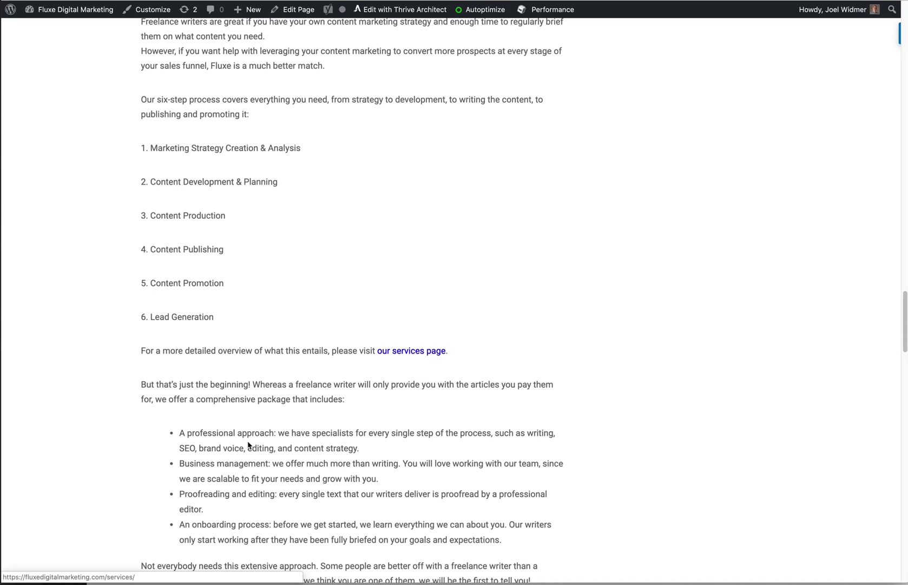
# Follow the FAQ's 'our services page' link to its 404 page, then return to the broken-links report.
pyautogui.click(396, 351)
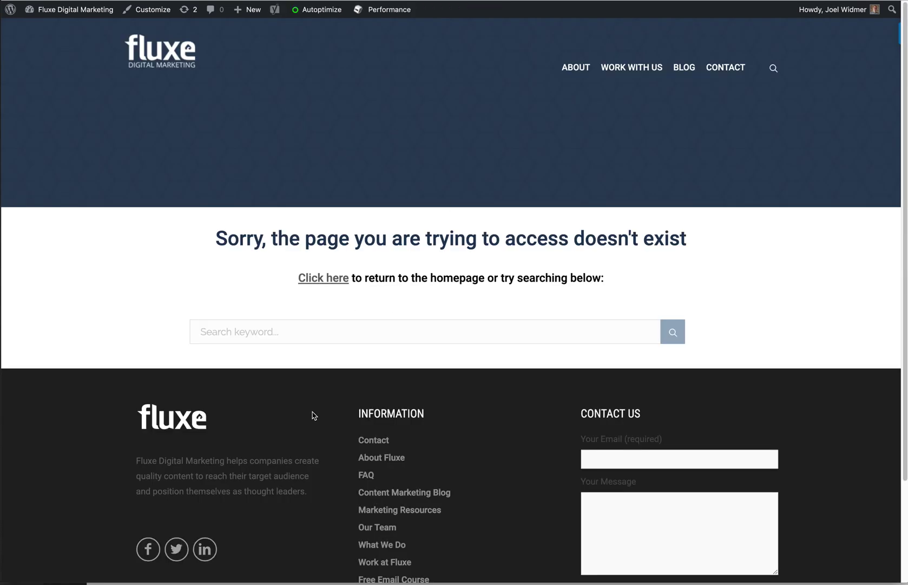
pyautogui.hotkey('ctrl', 'Tab')
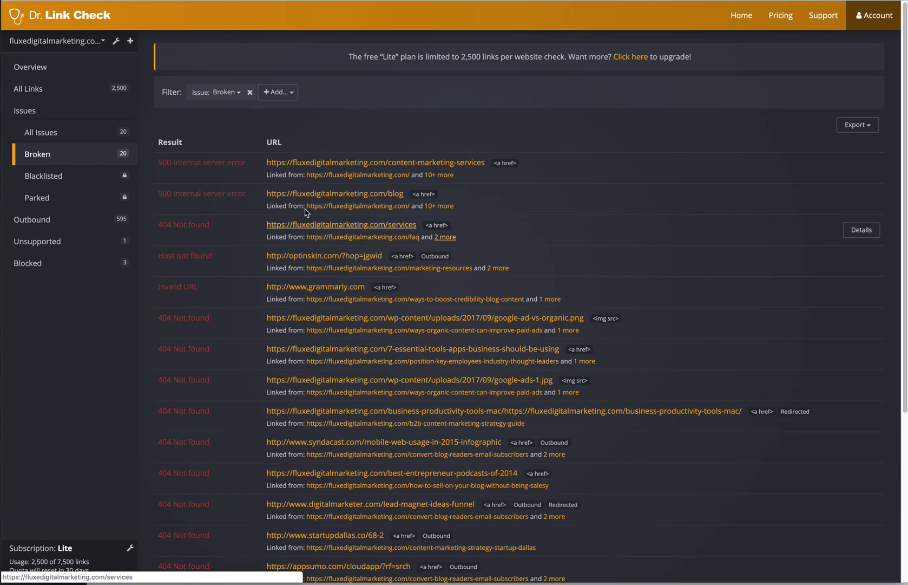
pyautogui.scroll(-2, 416, 366)
pyautogui.scroll(-3, 341, 316)
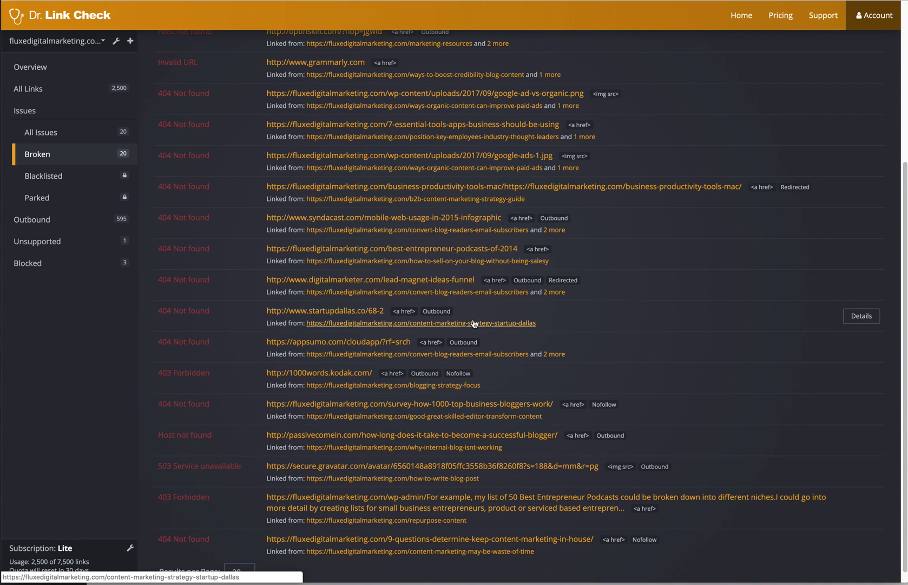
pyautogui.scroll(5, 465, 341)
pyautogui.moveTo(32, 219)
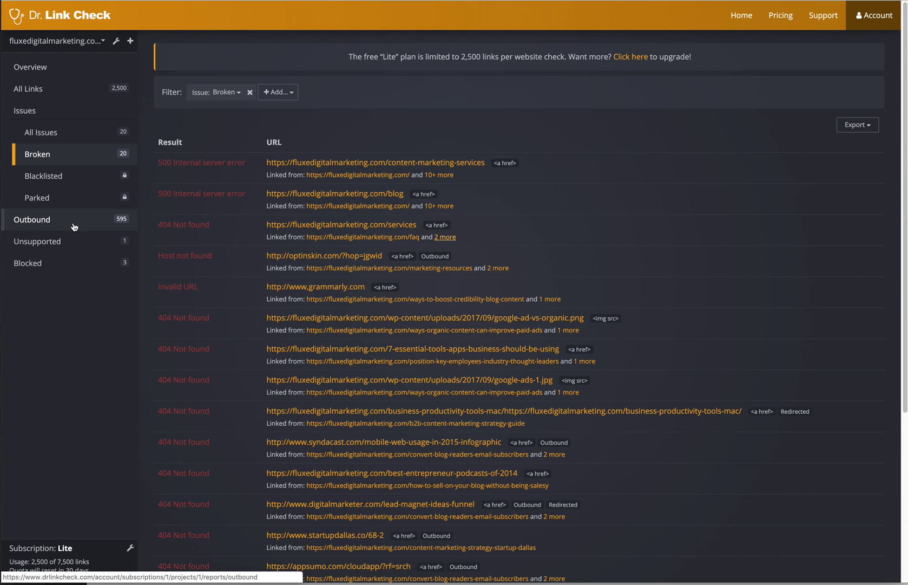
# Return to the project overview showing breakdowns for the 2,500 checked links.
pyautogui.click(42, 71)
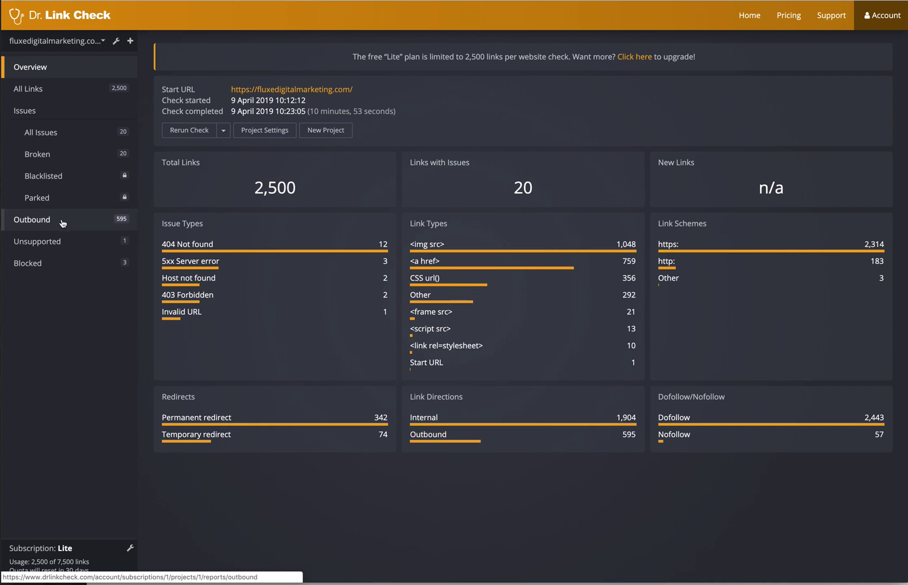
# Switch to the All Issues report of 20 links and briefly check the Issue filter choices.
pyautogui.click(58, 158)
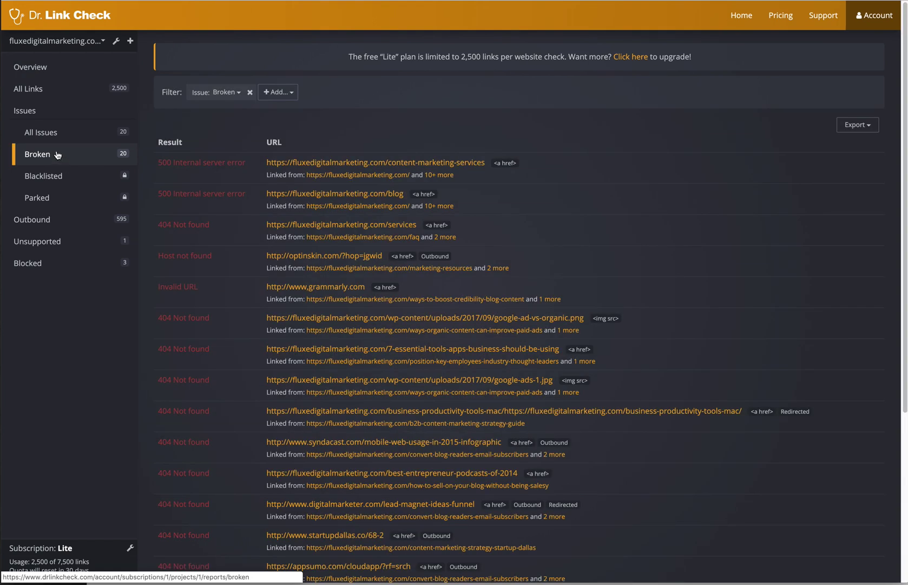
pyautogui.scroll(-3, 305, 393)
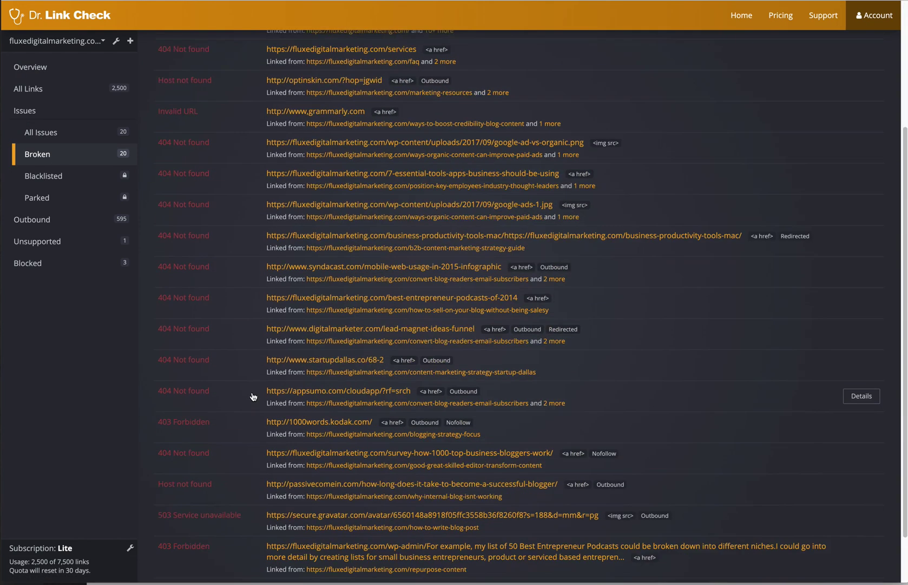
pyautogui.scroll(3, 253, 395)
pyautogui.scroll(-5, 253, 394)
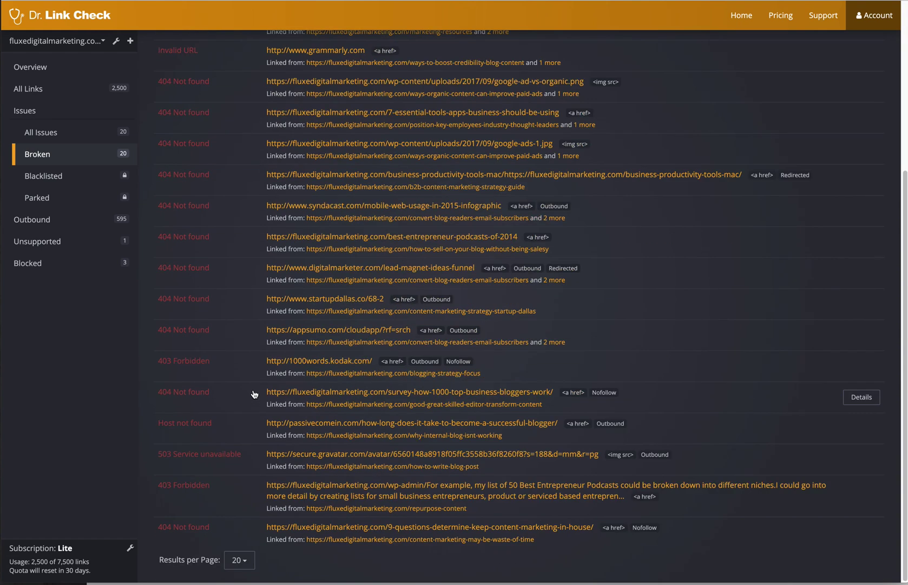
pyautogui.scroll(1, 254, 394)
pyautogui.scroll(4, 254, 394)
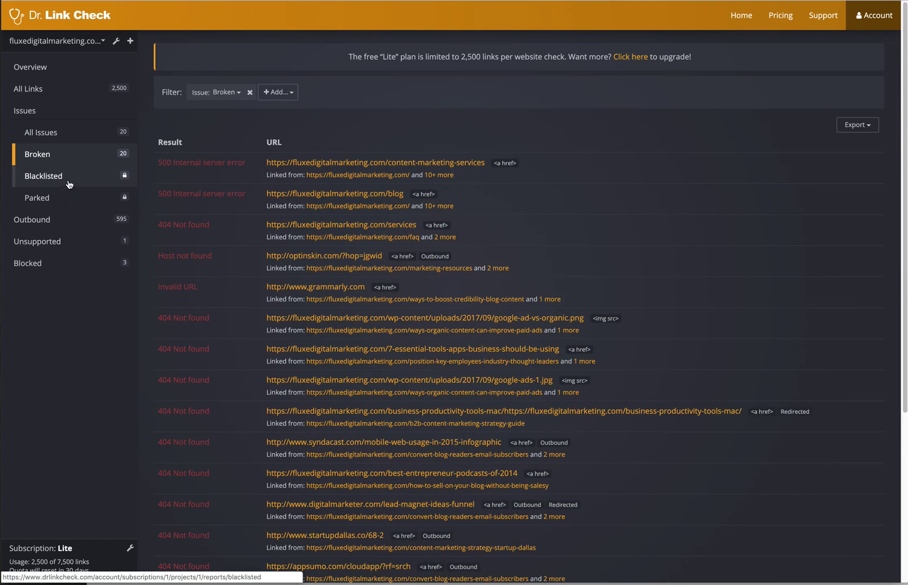
pyautogui.click(81, 141)
pyautogui.click(284, 93)
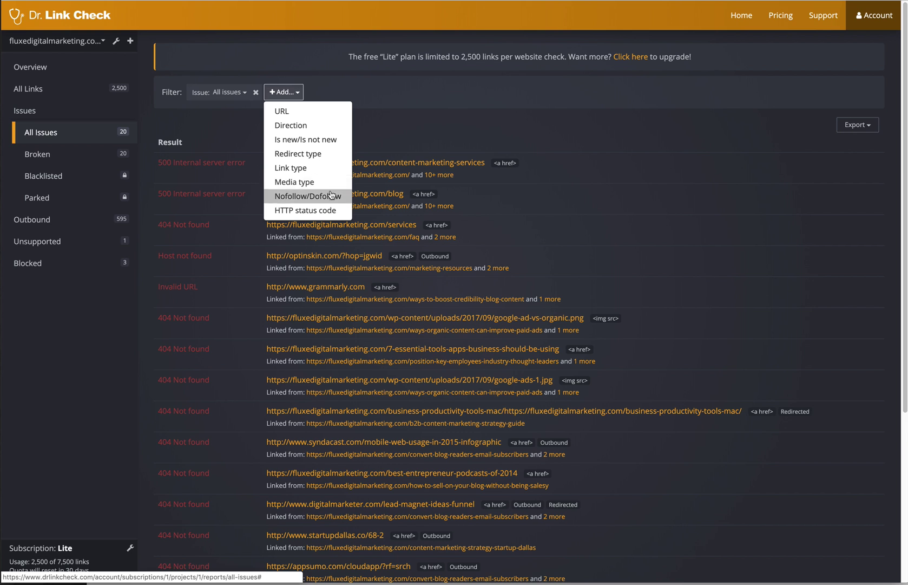
pyautogui.click(234, 94)
pyautogui.click(234, 95)
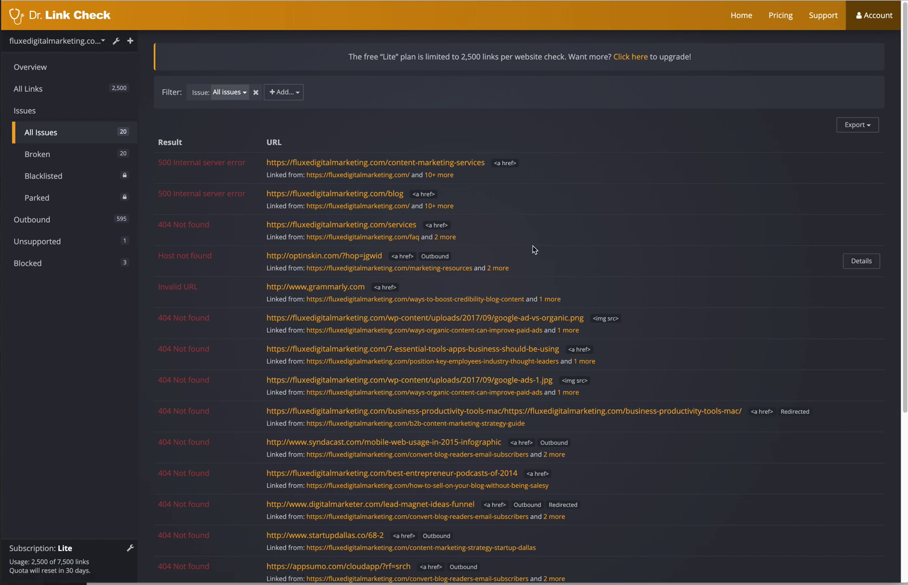
pyautogui.click(499, 268)
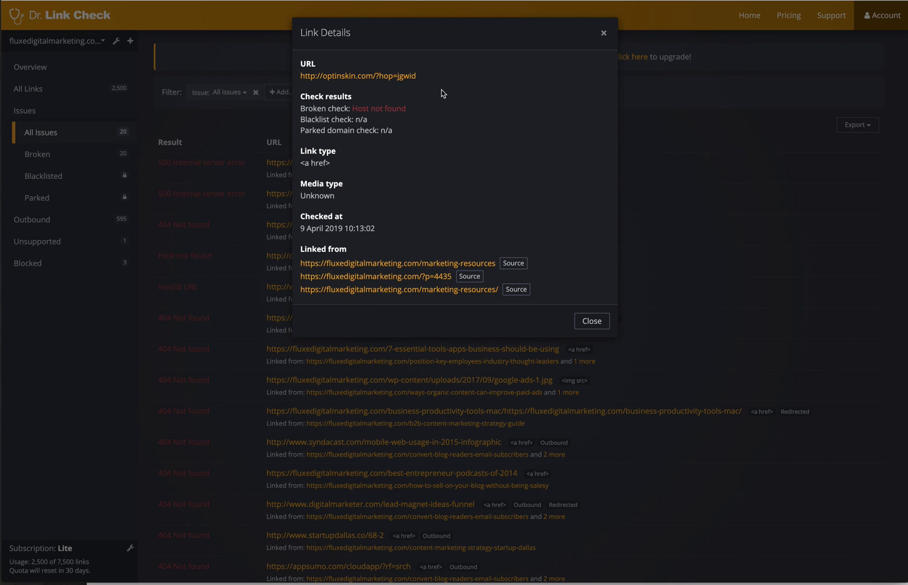
pyautogui.click(592, 321)
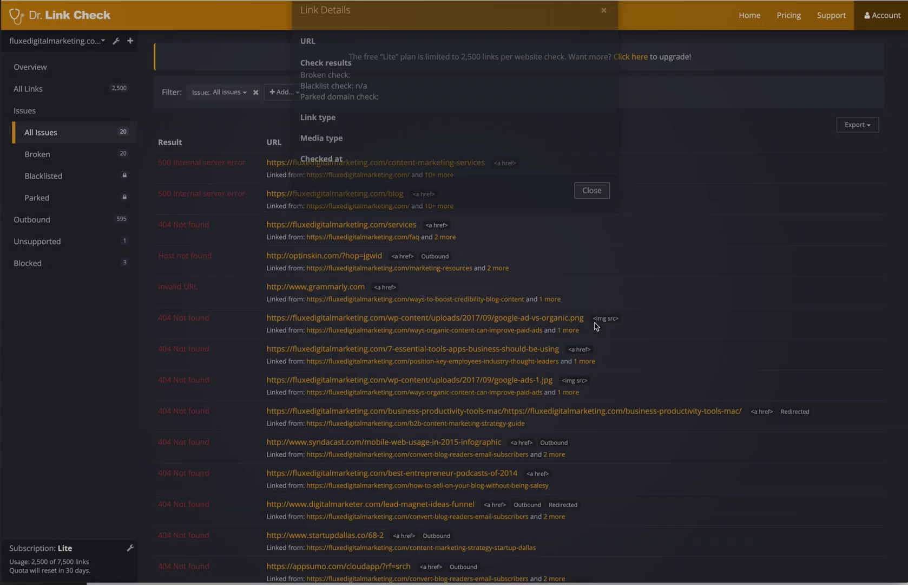